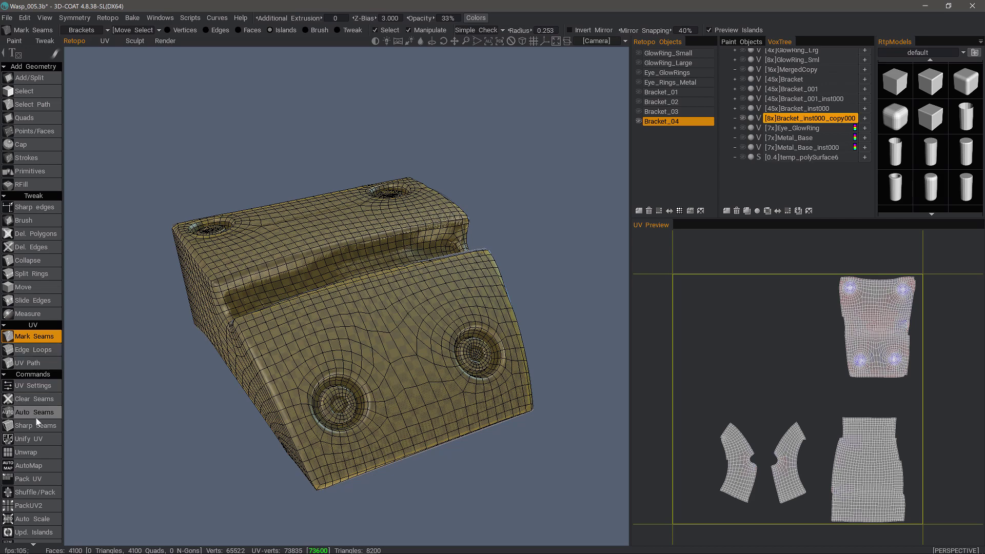
- Activate the UV Path tool and take a quick look at the UV room layout
click(28, 363)
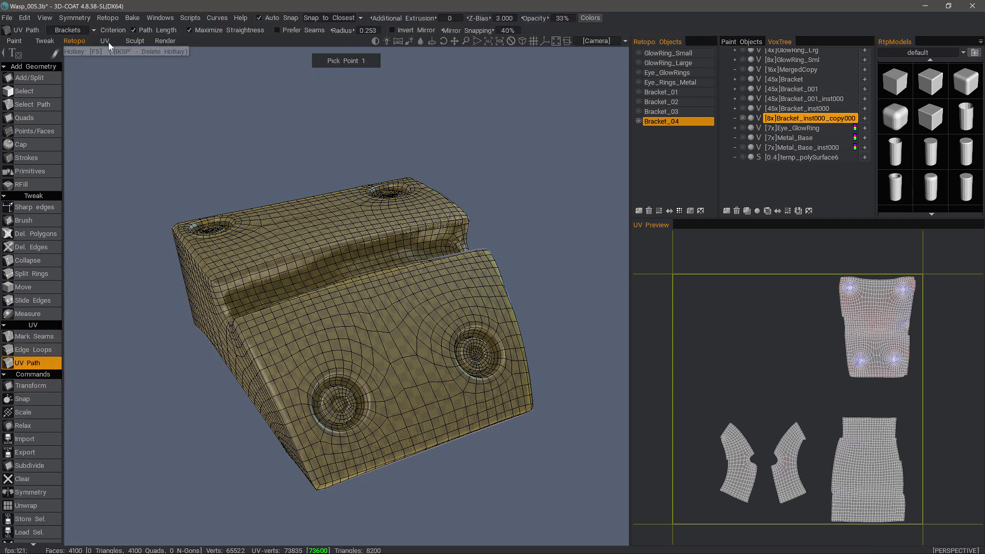
click(105, 40)
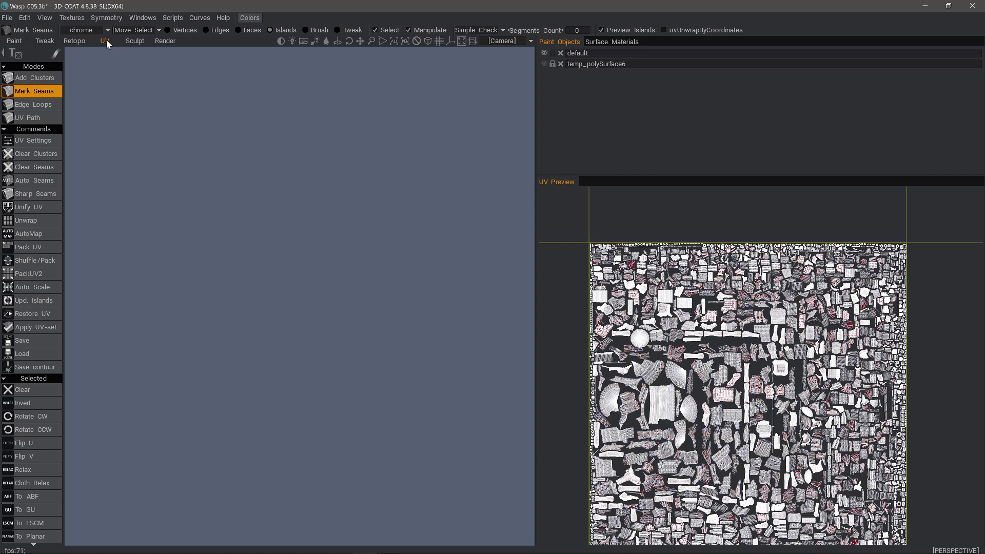
- Return to the Retopo room and bring up the VoxTree object's context menu
click(74, 40)
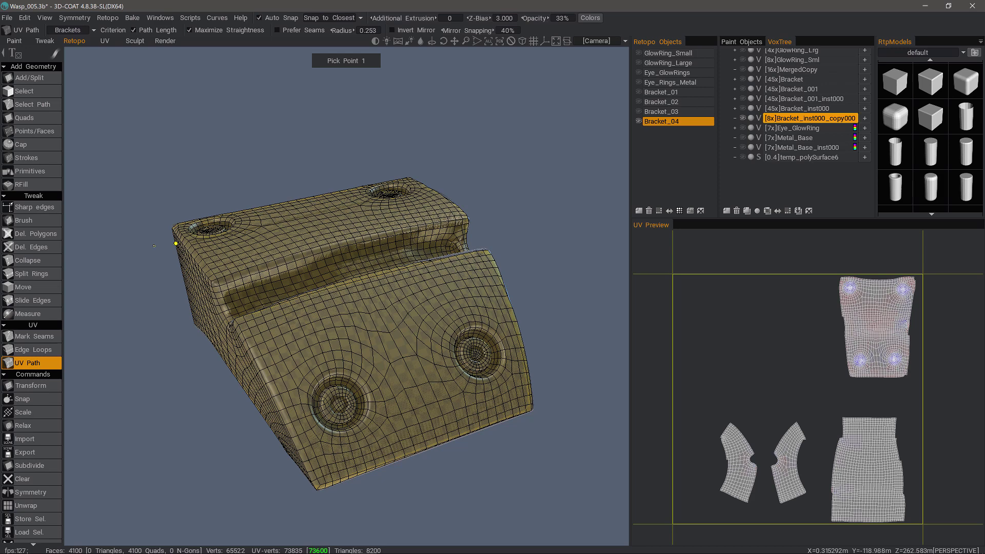
right_click(792, 117)
mouse_move(740, 239)
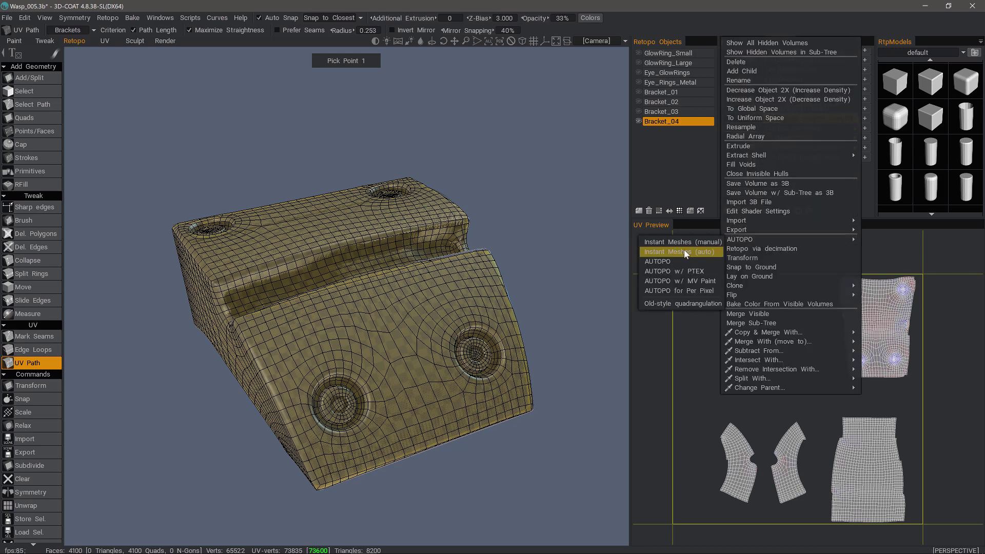
click(683, 250)
click(194, 290)
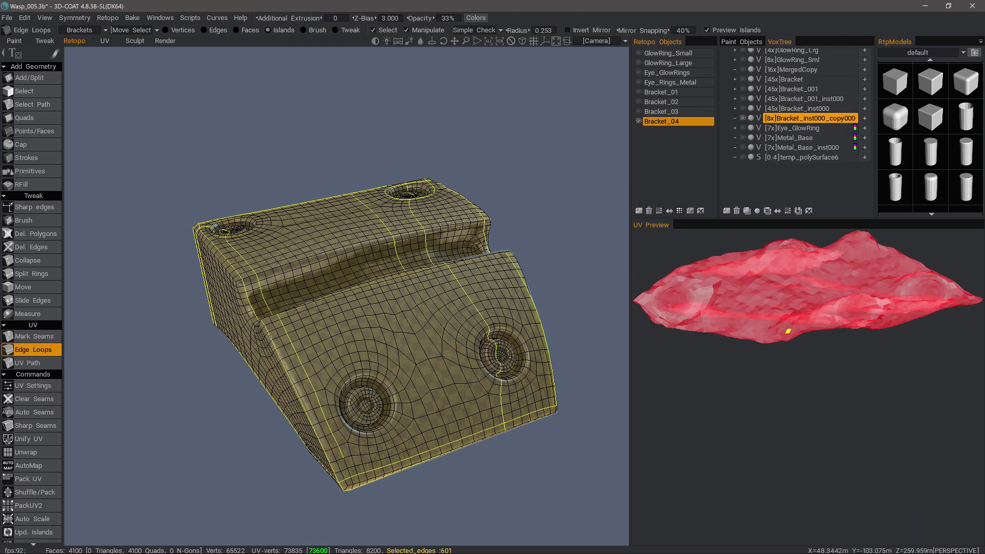
click(268, 329)
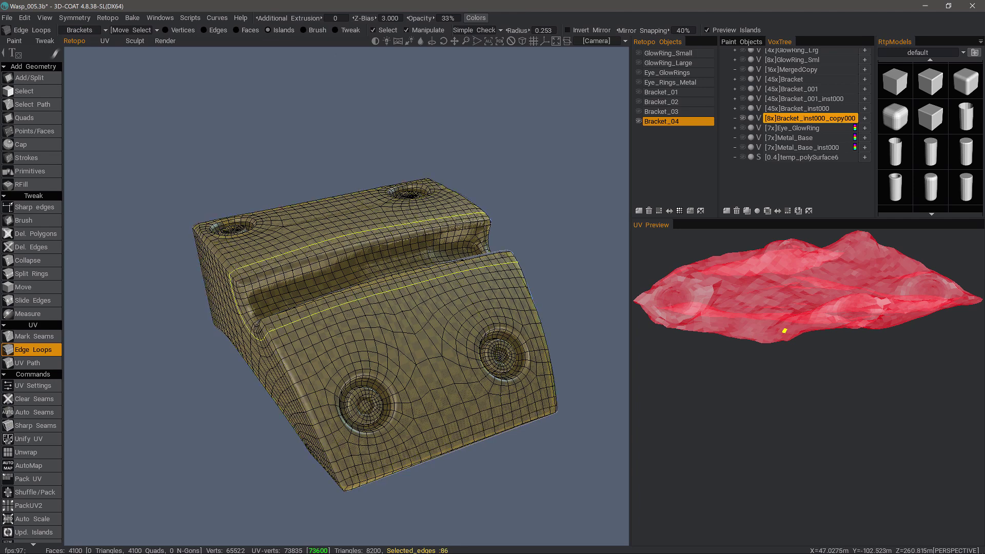
key(ctrl+z)
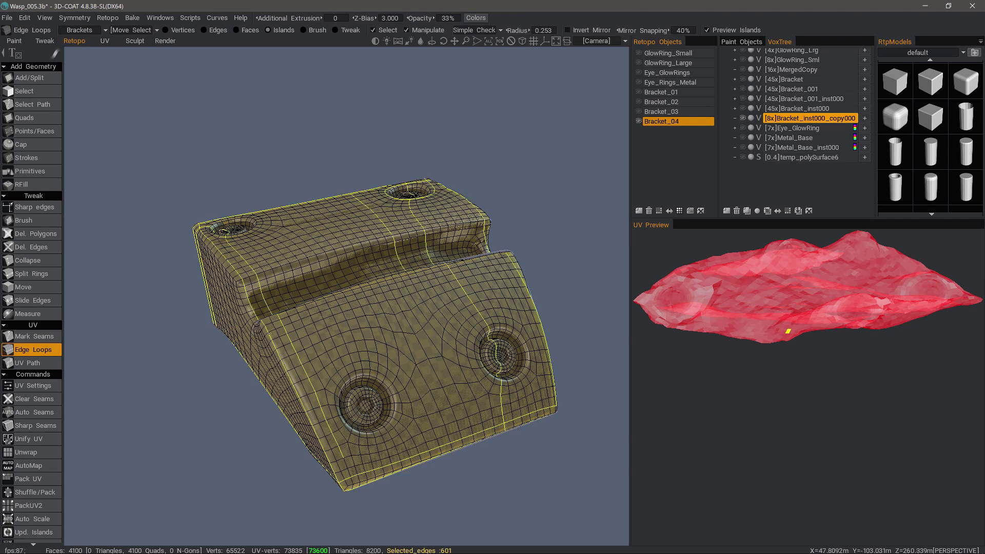
key(Return)
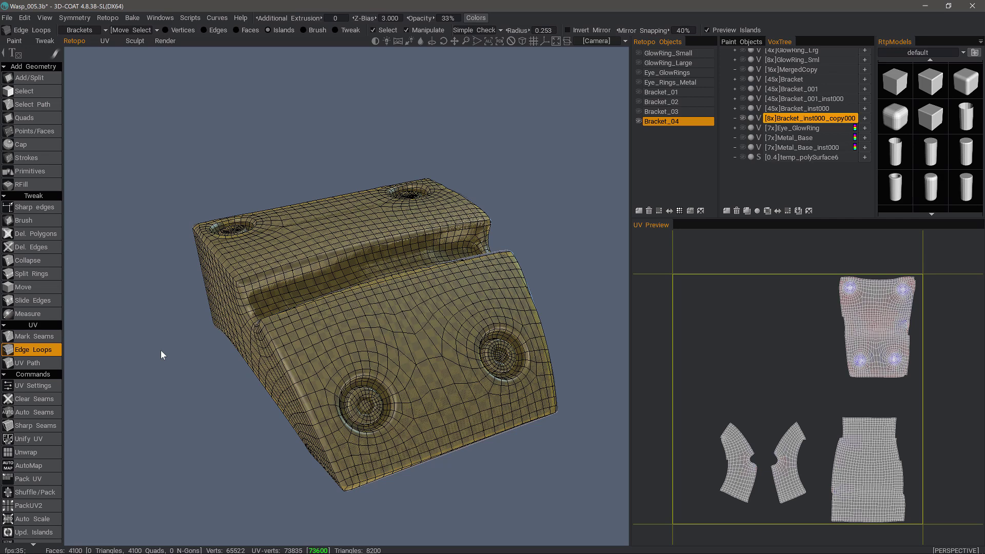
click(279, 280)
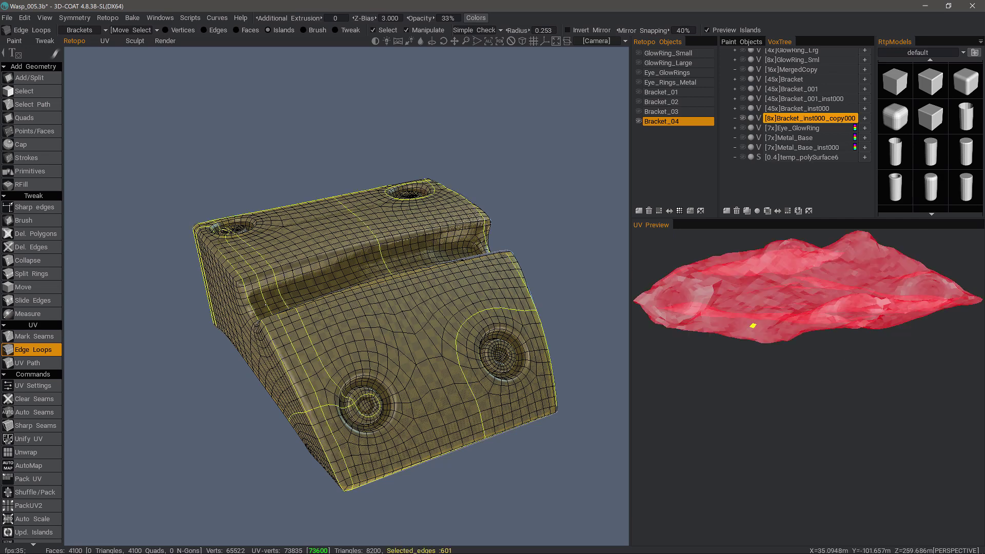
click(352, 447)
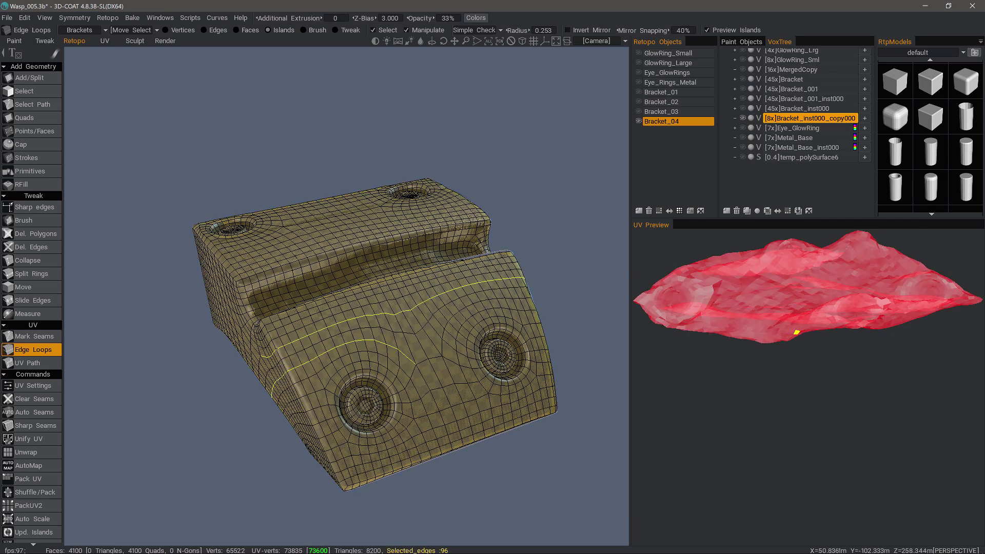
alt+drag(352, 492, 352, 446)
key(Return)
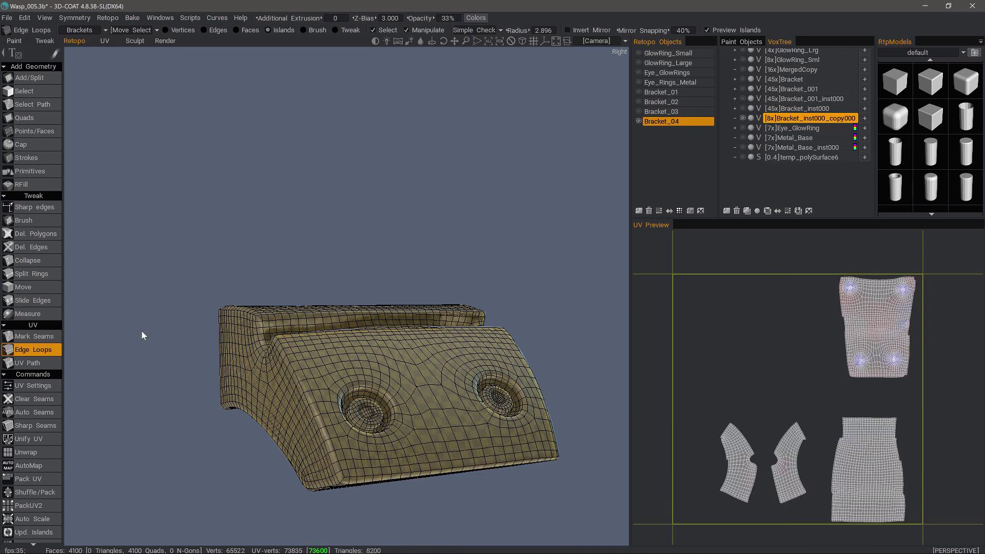
- Start a UV Path seam at the front panel's bottom corner and pull its end up the left edge
click(31, 362)
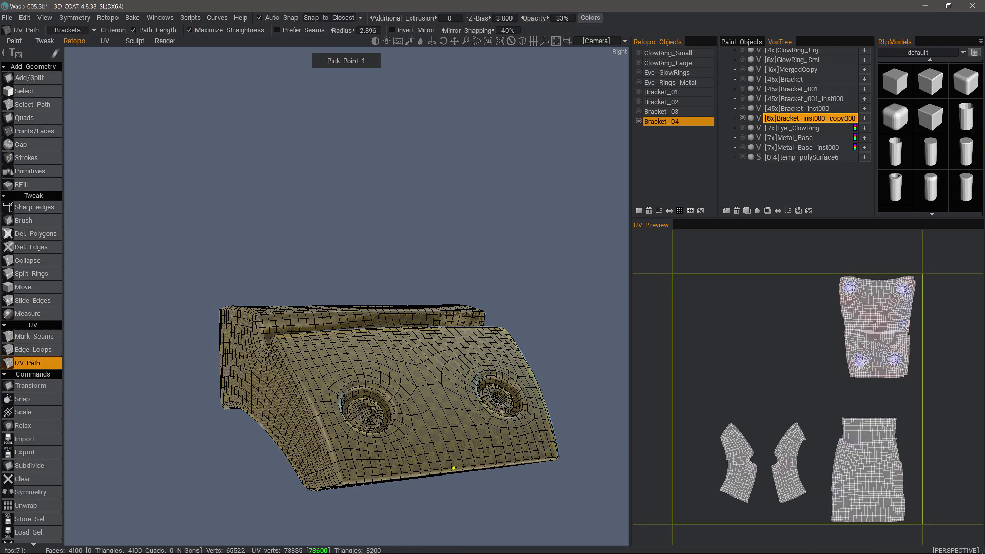
mouse_move(263, 443)
alt+mouse_down()
mouse_move(300, 407)
mouse_move(344, 327)
alt+mouse_up()
click(344, 327)
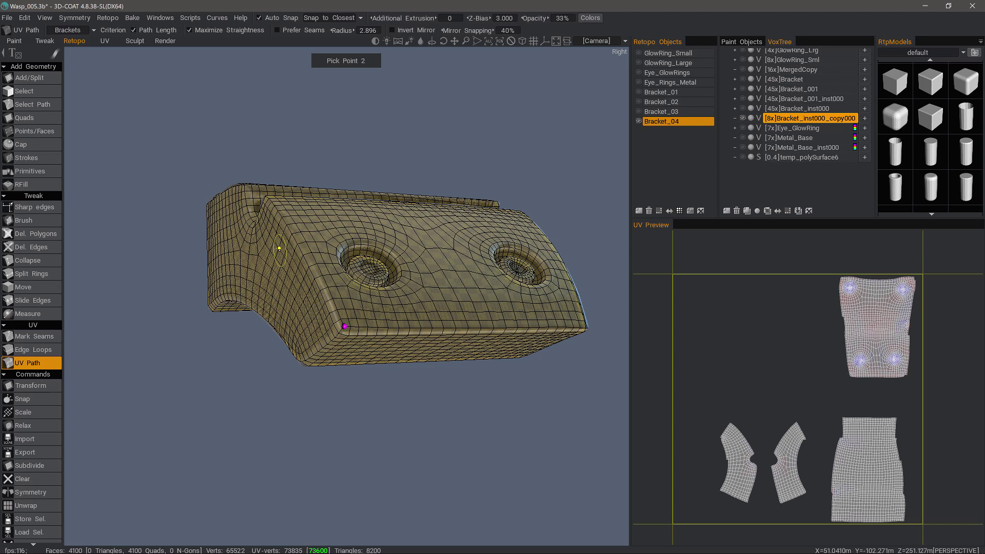
click(279, 247)
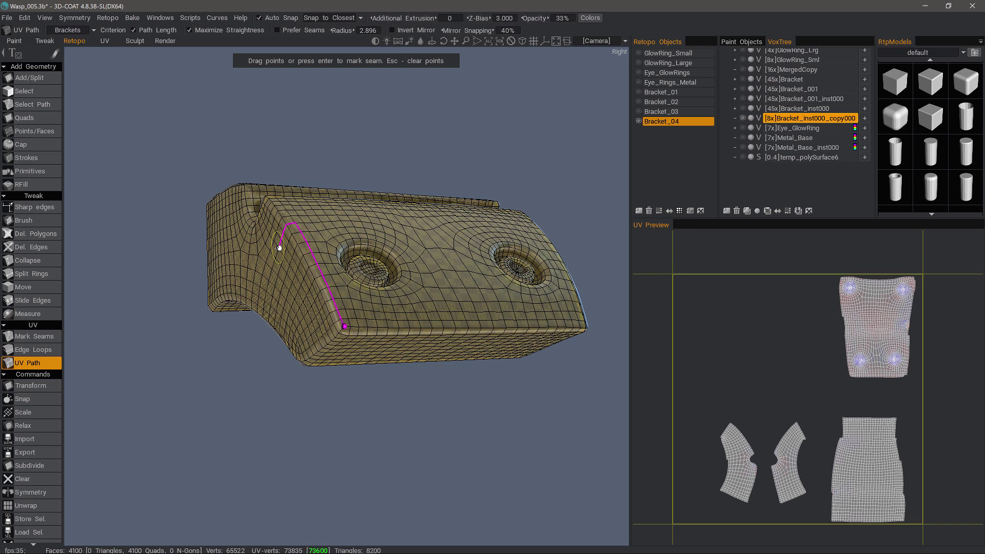
mouse_move(280, 247)
mouse_down()
mouse_move(321, 221)
mouse_move(298, 220)
mouse_up()
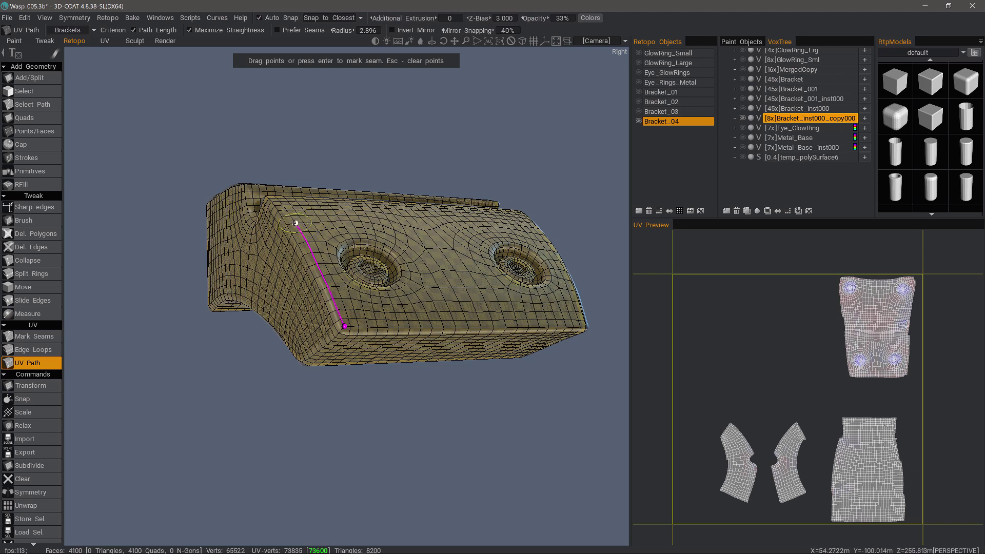
mouse_move(295, 223)
mouse_down()
mouse_move(333, 299)
mouse_move(270, 199)
mouse_up()
- Reshape the seam path so it follows the front panel edge toward the lip
mouse_move(269, 198)
middle_down()
mouse_move(282, 247)
mouse_move(292, 224)
middle_up()
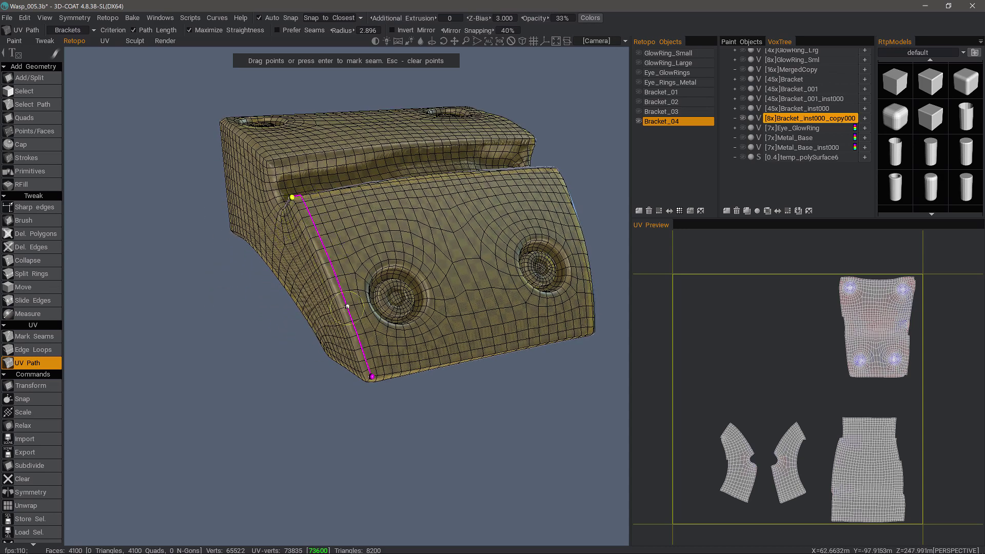
mouse_move(315, 224)
mouse_down()
mouse_move(348, 256)
mouse_move(360, 319)
mouse_move(308, 227)
mouse_move(367, 382)
mouse_up()
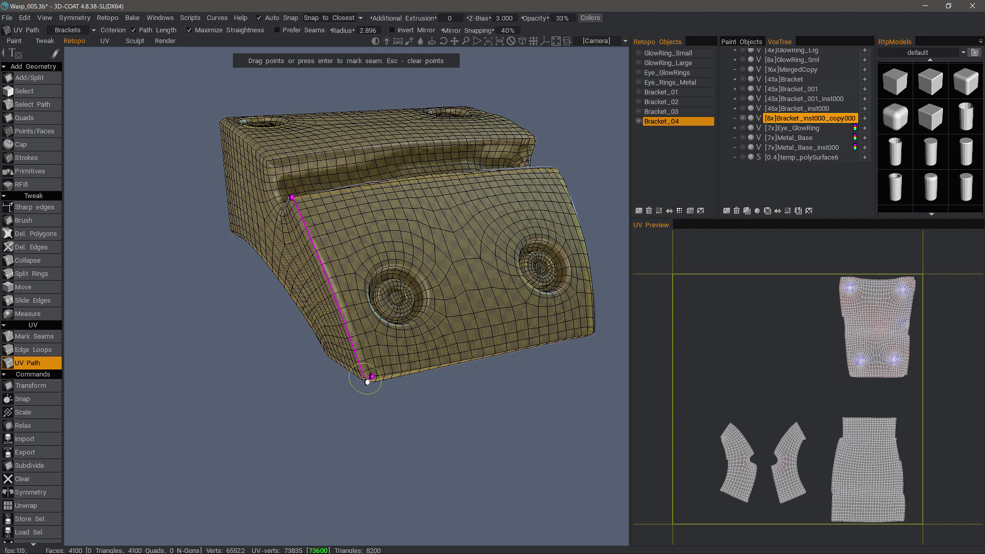
middle_drag(346, 354, 362, 418)
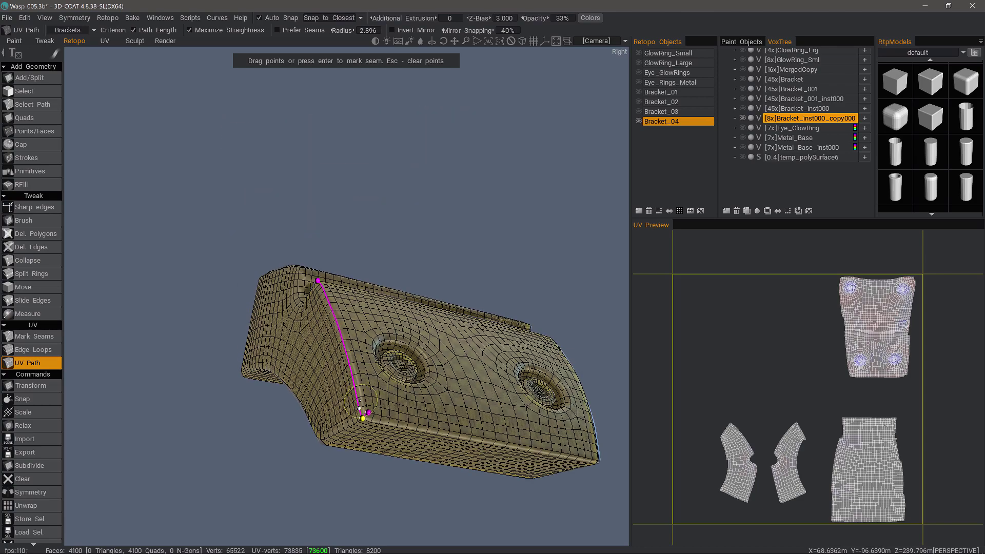
mouse_move(346, 226)
middle_down()
mouse_move(325, 281)
mouse_move(325, 253)
mouse_move(311, 242)
middle_up()
- Extend the seam path to the lip's inner corner, up the edge and along the front edge
click(326, 245)
click(308, 227)
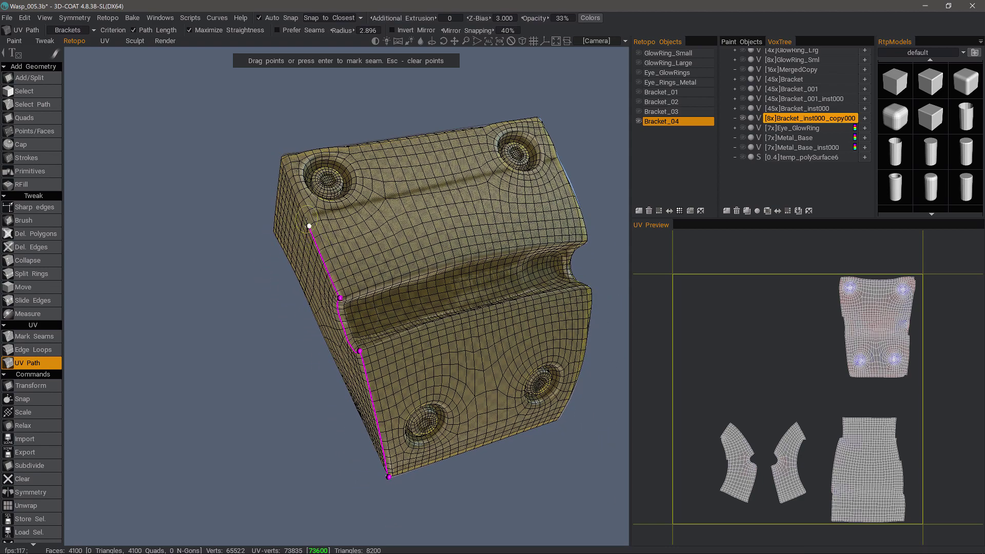
click(282, 160)
middle_drag(281, 159, 350, 201)
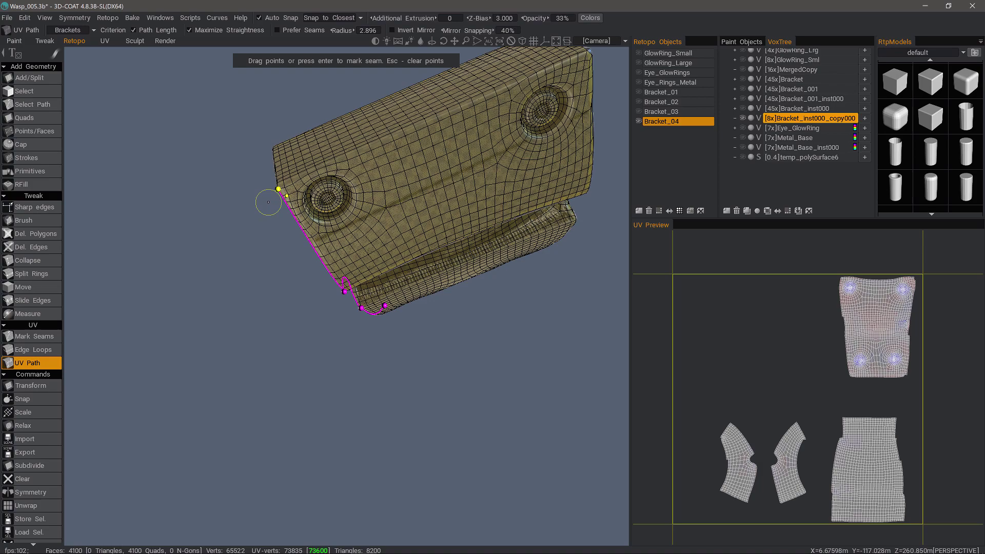
key(KP_4)
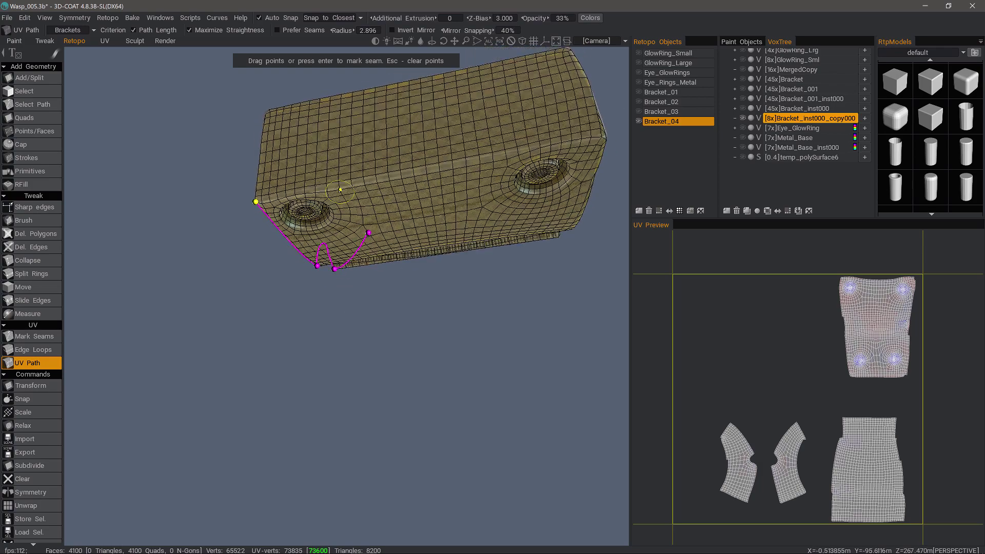
middle_drag(313, 193, 350, 159)
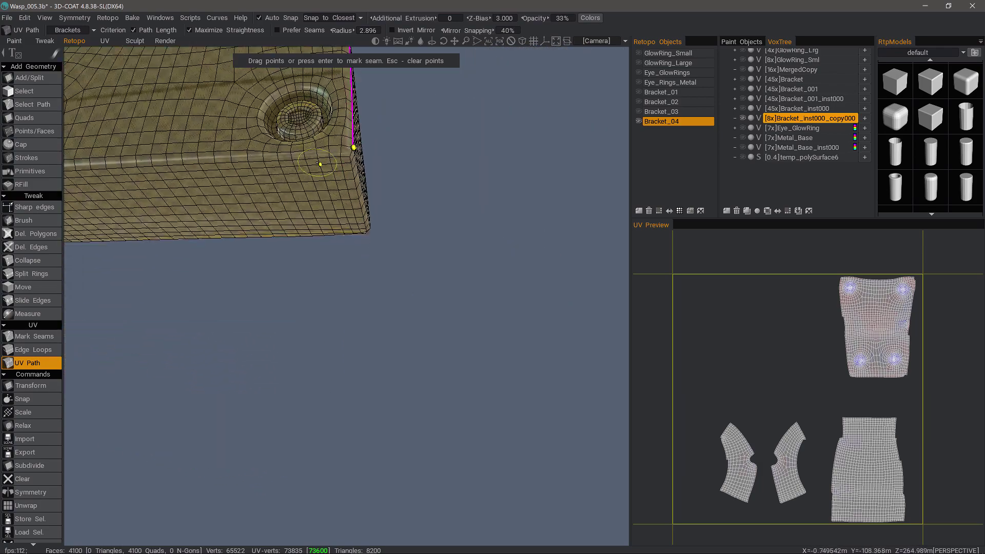
scroll(350, 158, down, 5)
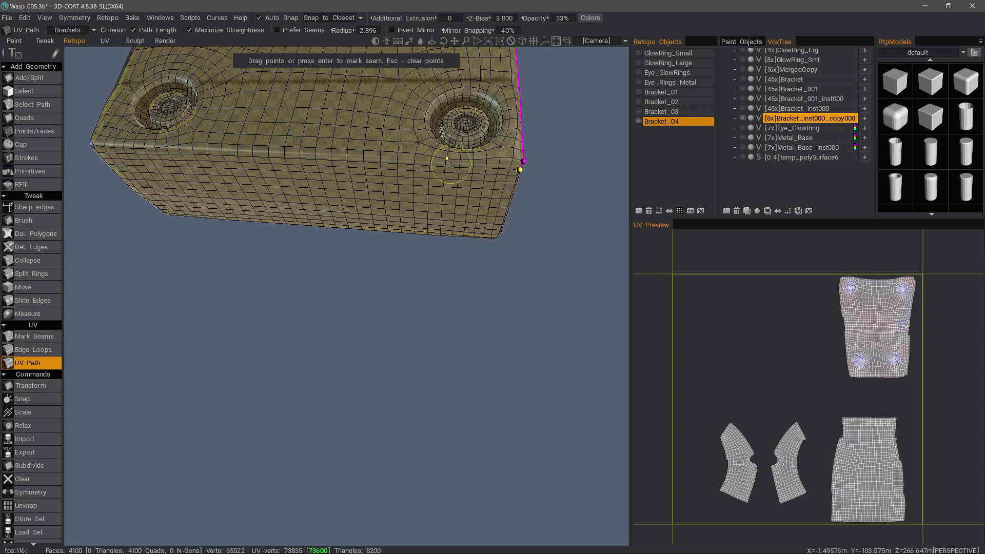
click(132, 175)
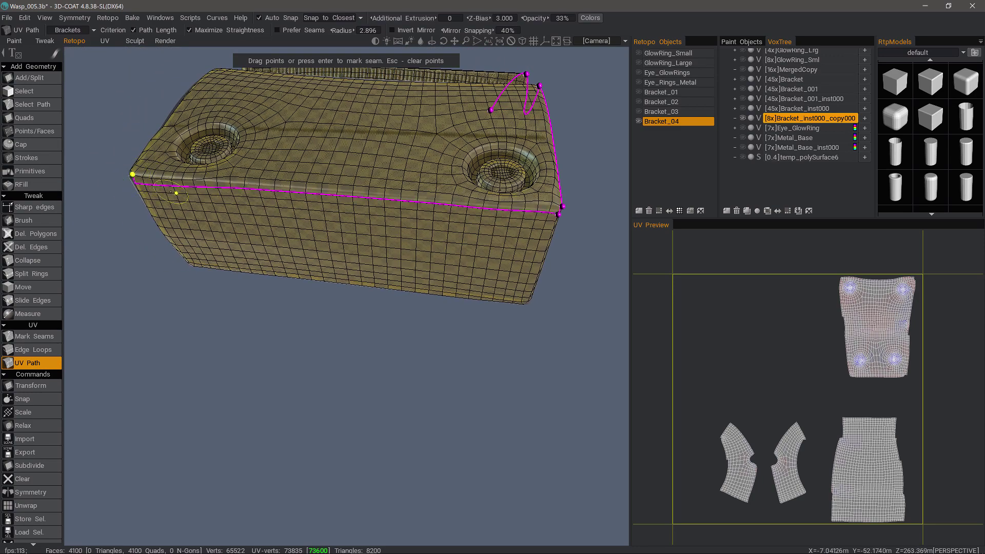
scroll(210, 213, up, 3)
scroll(210, 214, down, 3)
scroll(252, 196, up, 1)
- Continue the seam path down the crease and around the remaining outer edges
middle_drag(251, 196, 269, 184)
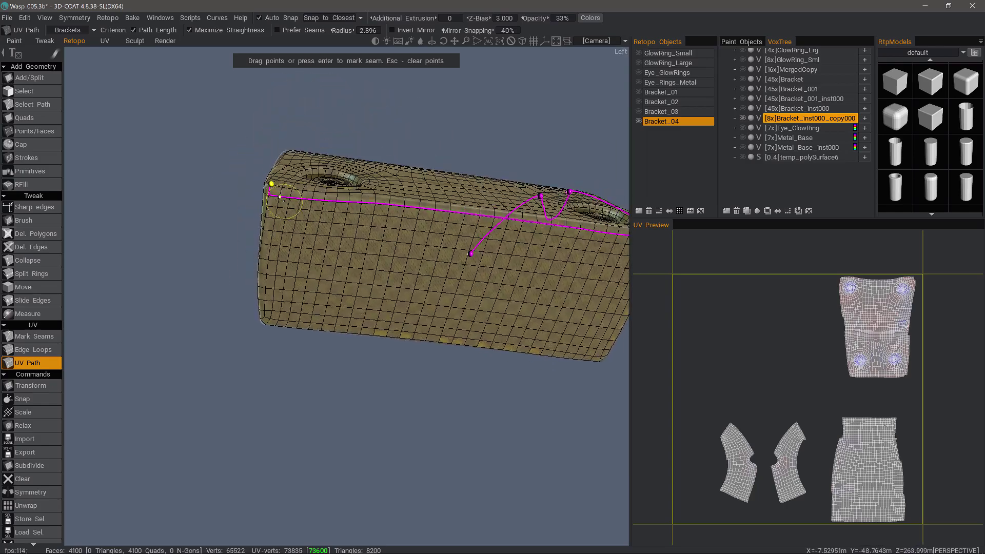
mouse_move(270, 184)
middle_down()
mouse_move(345, 252)
mouse_move(390, 227)
middle_up()
scroll(288, 204, up, 3)
scroll(286, 204, down, 3)
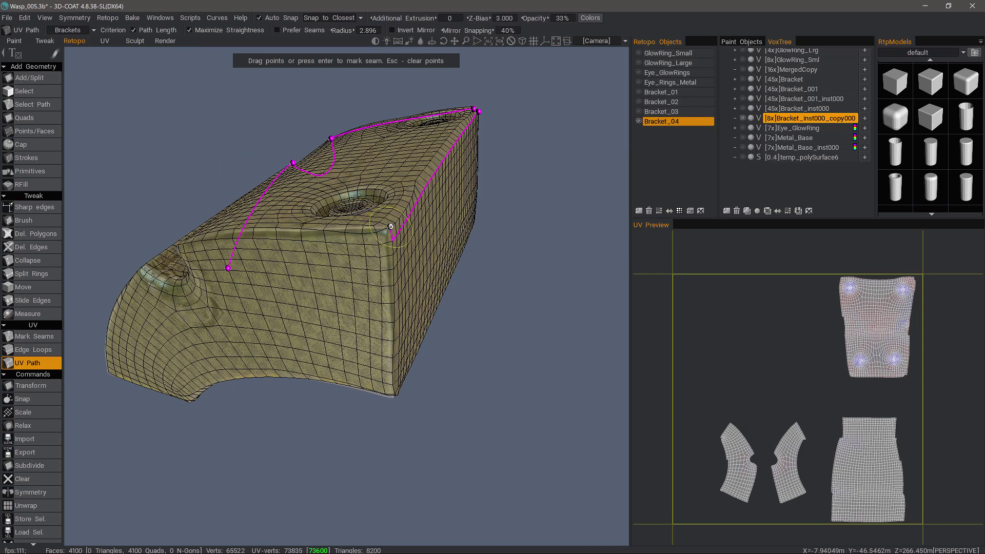
middle_drag(380, 244, 302, 273)
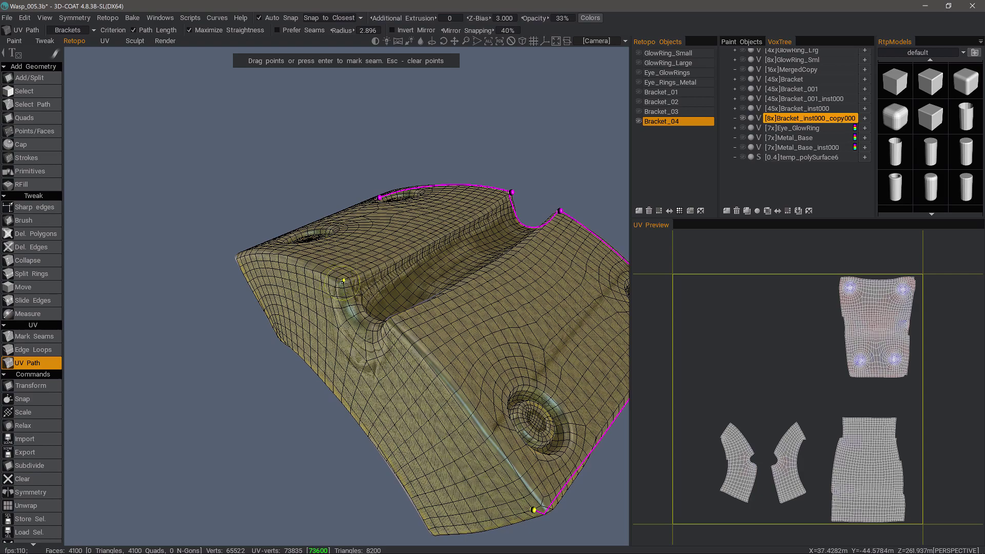
click(343, 280)
mouse_move(305, 276)
middle_down()
mouse_move(356, 289)
mouse_move(404, 227)
mouse_move(404, 263)
mouse_move(416, 271)
middle_up()
scroll(416, 272, up, 3)
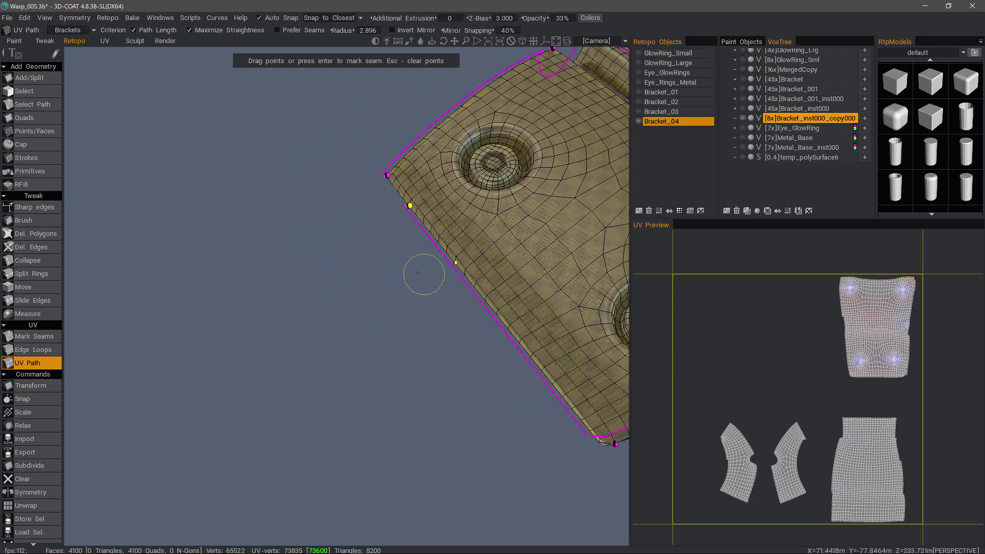
scroll(427, 244, down, 3)
mouse_move(416, 271)
middle_down()
mouse_move(427, 244)
mouse_move(313, 249)
mouse_move(285, 297)
middle_up()
scroll(286, 298, up, 5)
mouse_move(301, 362)
middle_down()
mouse_move(302, 372)
mouse_move(331, 363)
middle_up()
scroll(302, 372, down, 5)
scroll(367, 347, up, 2)
scroll(363, 350, up, 2)
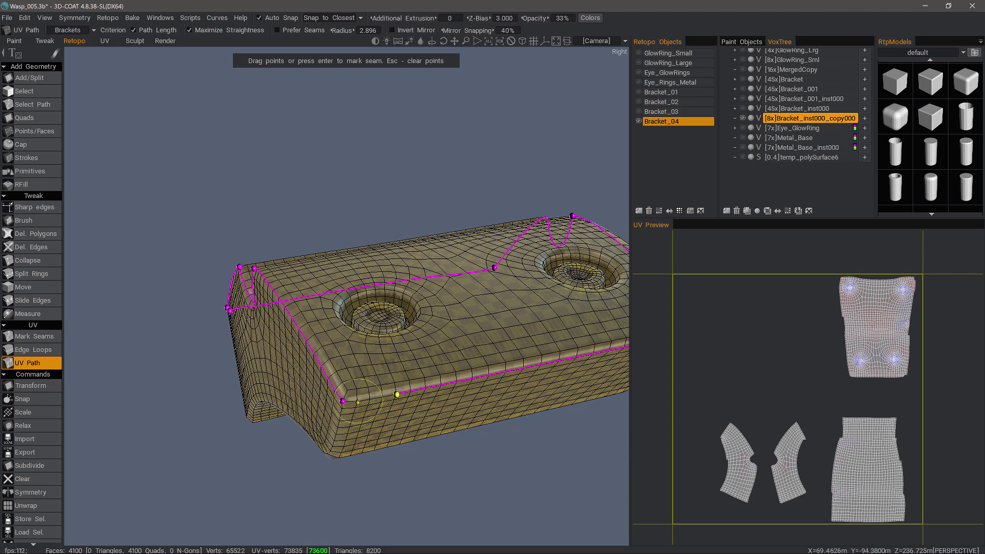
click(357, 401)
scroll(374, 458, down, 2)
scroll(415, 411, down, 3)
middle_drag(416, 409, 300, 246)
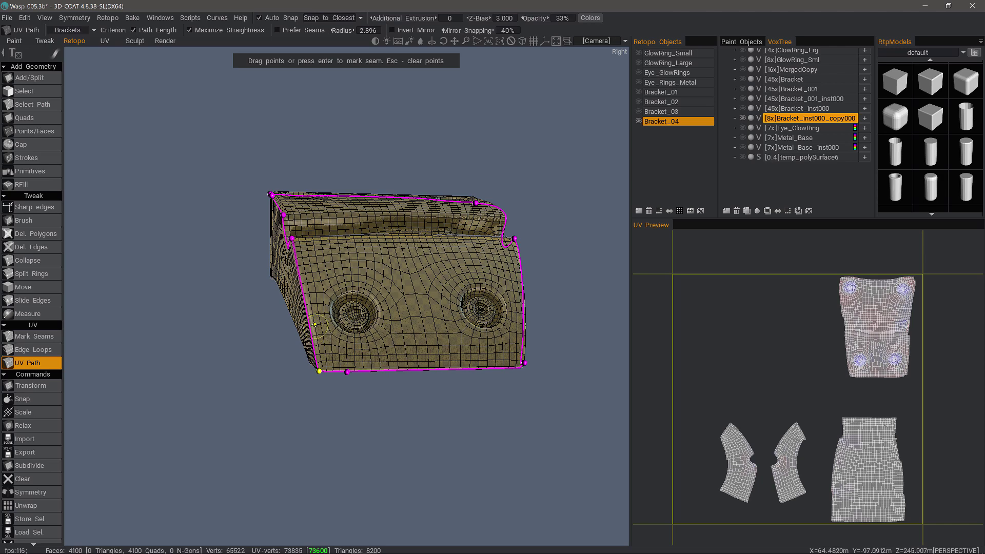
- Mark the outlined path as a seam and bring the bracket's side face into view
key(Return)
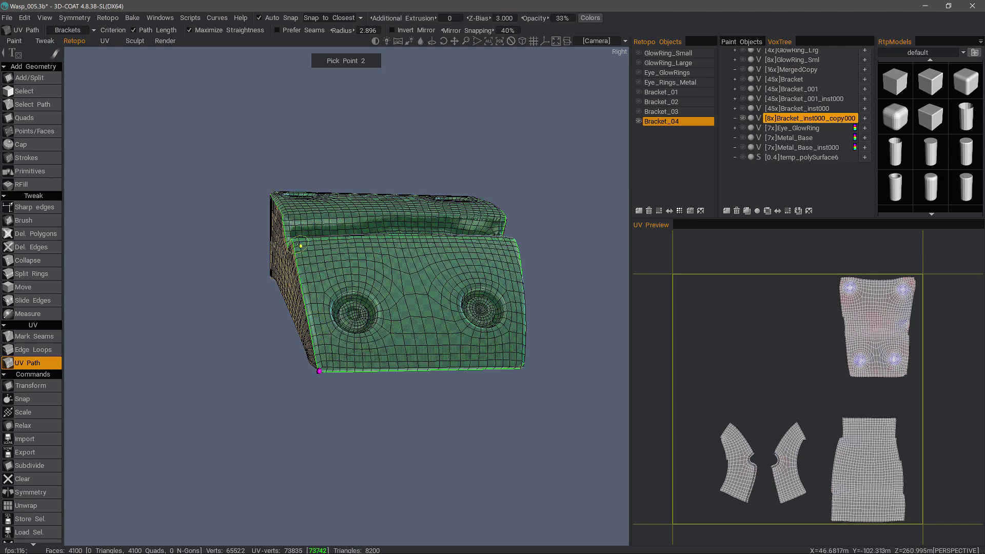
middle_drag(303, 257, 298, 250)
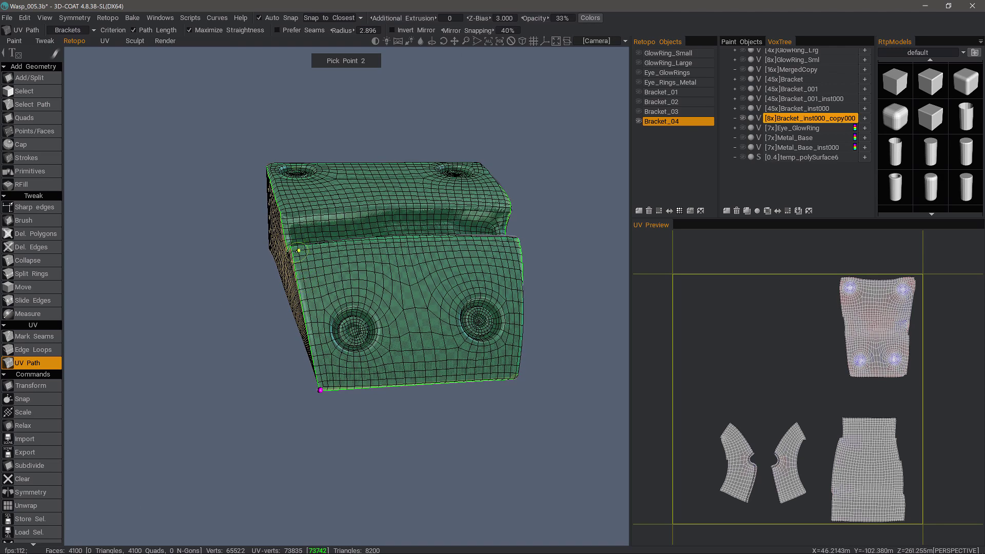
mouse_move(315, 345)
middle_down()
mouse_move(407, 429)
mouse_move(413, 394)
mouse_move(307, 351)
mouse_move(374, 319)
middle_up()
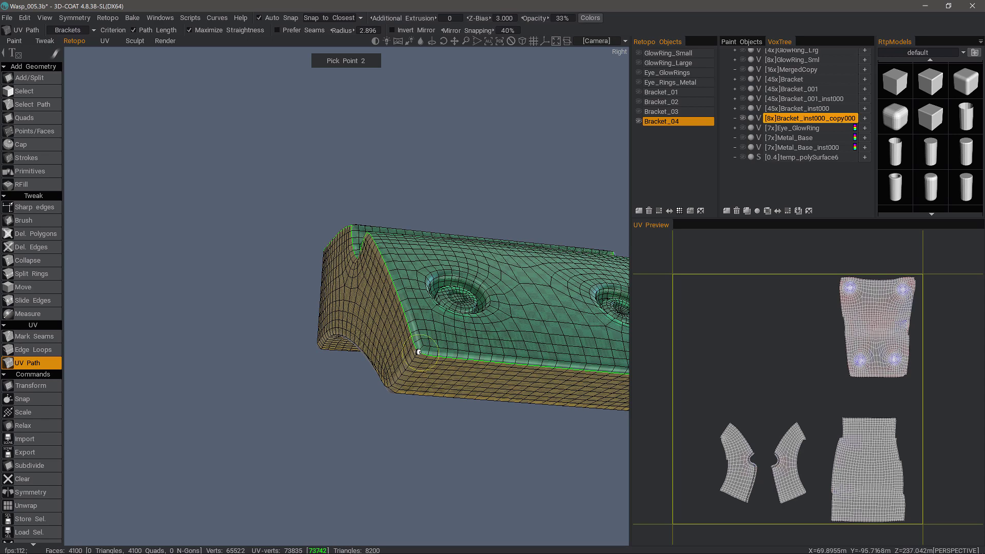
mouse_move(417, 352)
middle_down()
mouse_move(452, 316)
mouse_move(453, 299)
middle_up()
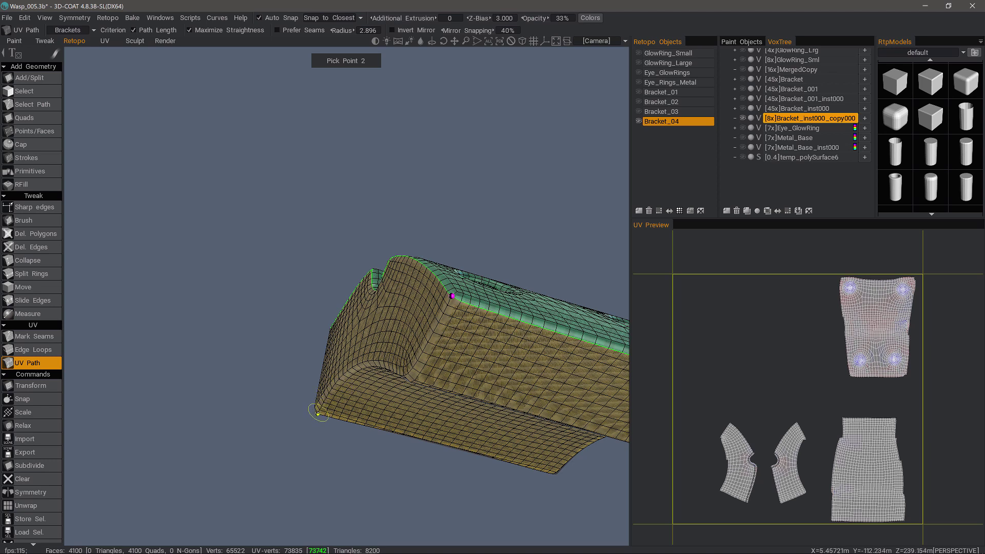
- Trace a second seam along the curved lower side edges up to the corner and mark it
click(409, 373)
mouse_move(409, 373)
middle_down()
mouse_move(285, 347)
mouse_move(283, 374)
mouse_move(254, 323)
mouse_move(328, 293)
middle_up()
click(271, 342)
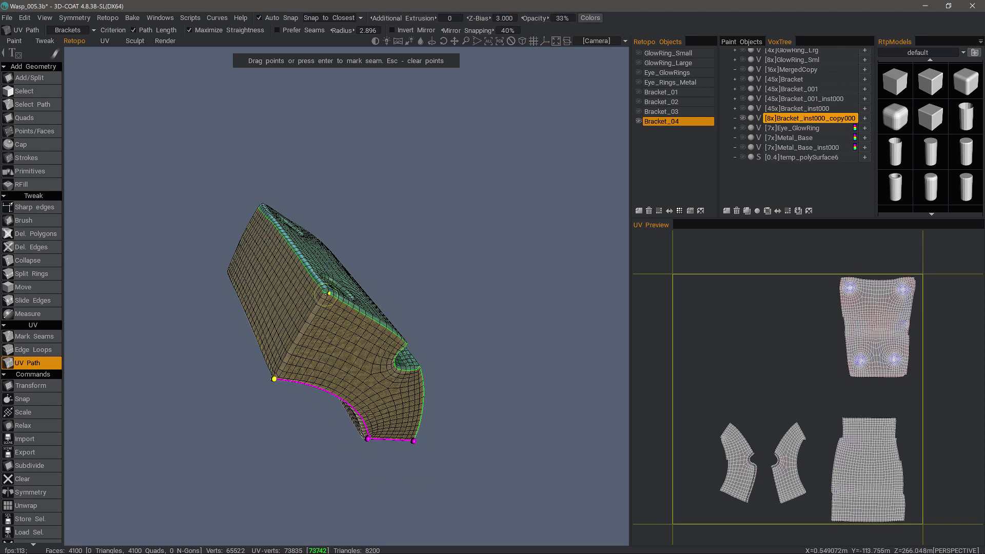
click(324, 293)
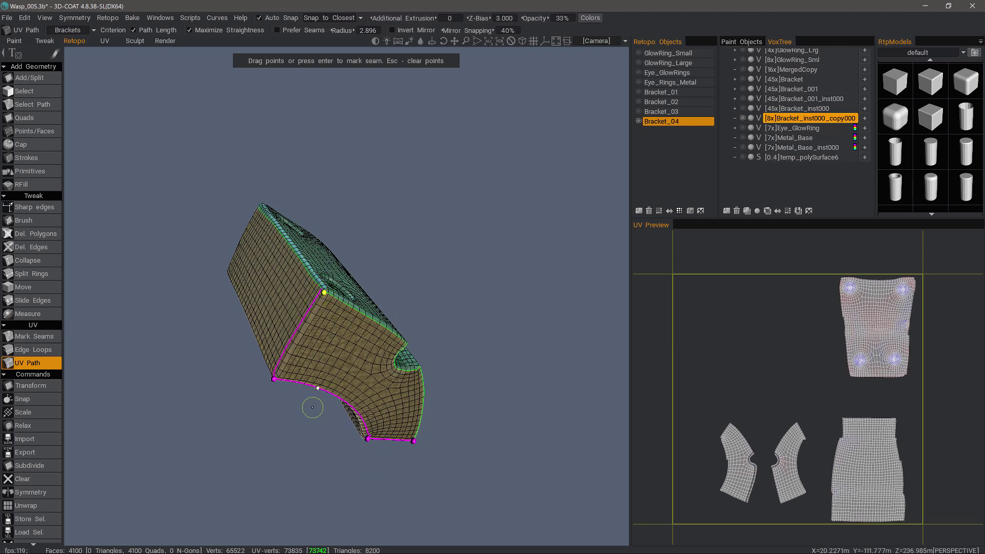
key(Return)
- Clear stray points and start a new seam along the bend's inner curved edge
middle_drag(208, 238, 362, 276)
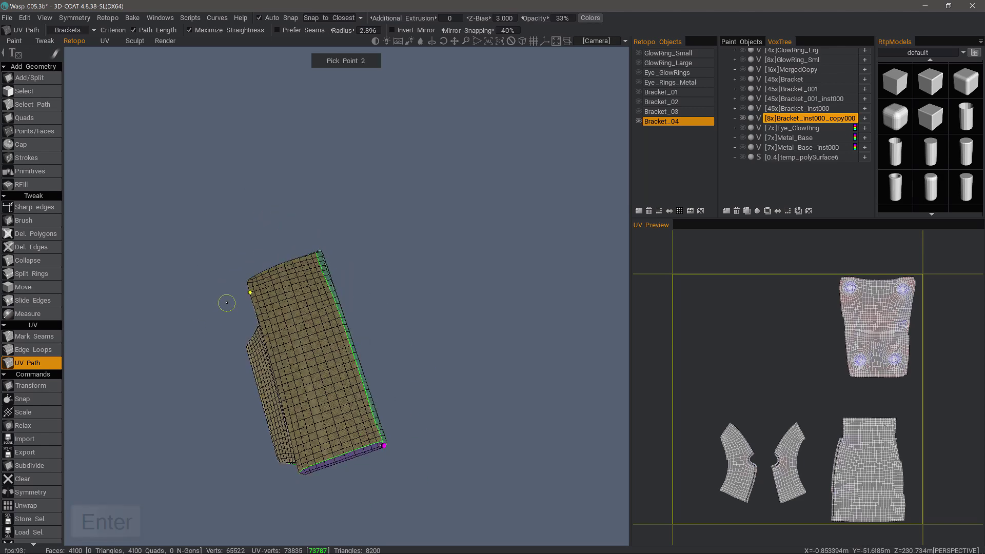
click(367, 278)
key(Escape)
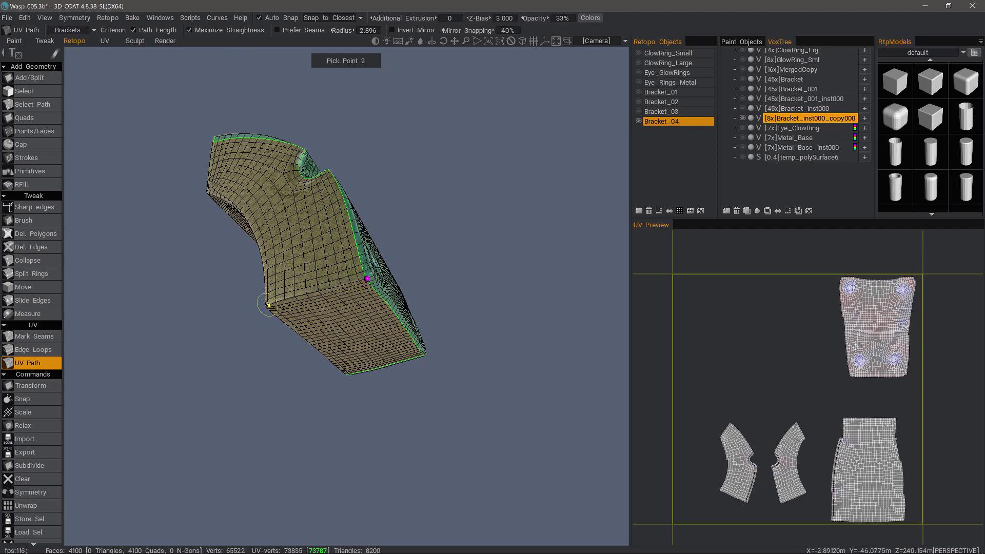
click(268, 303)
middle_drag(268, 303, 249, 231)
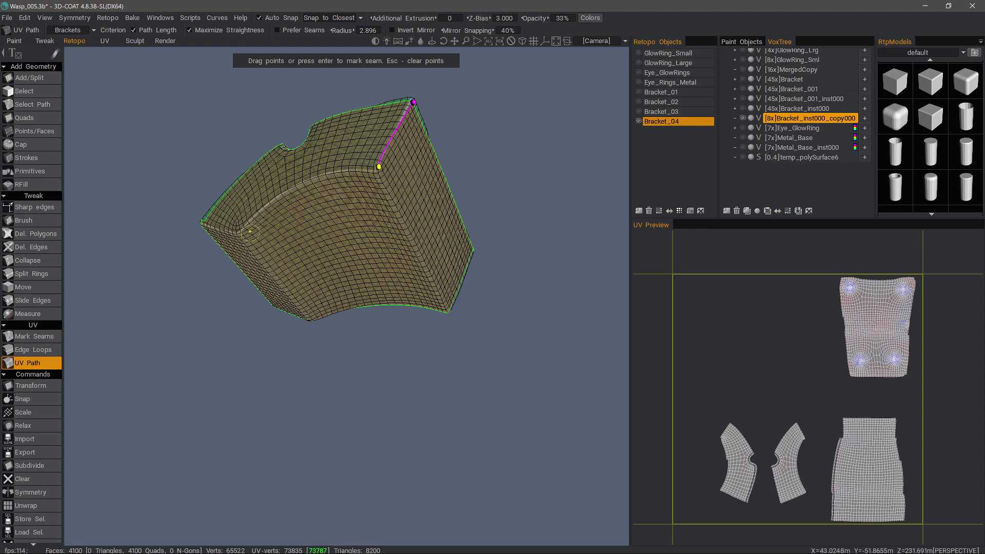
click(238, 232)
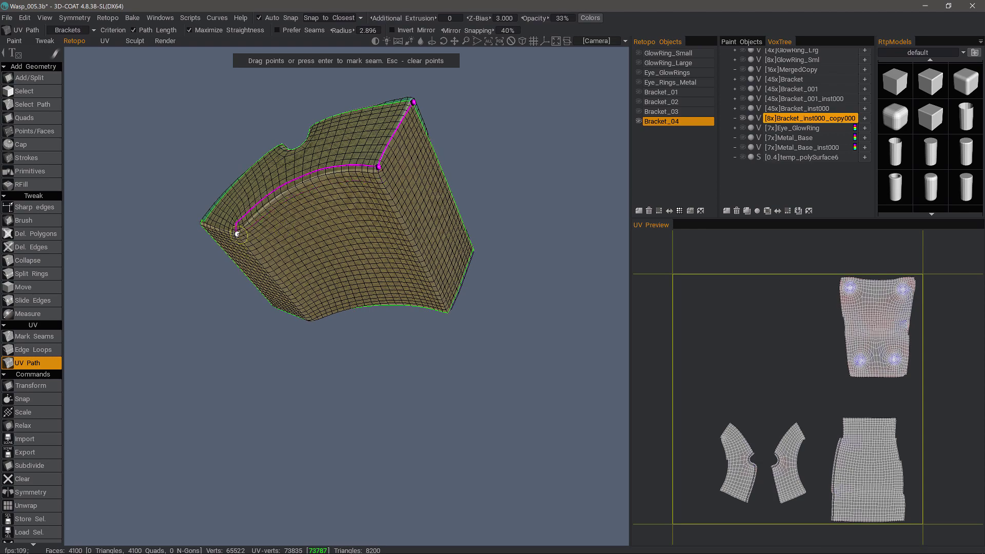
- Snap the path ends onto the edge loops and extend the seam to the top edge
middle_drag(235, 231, 308, 259)
scroll(308, 259, up, 3)
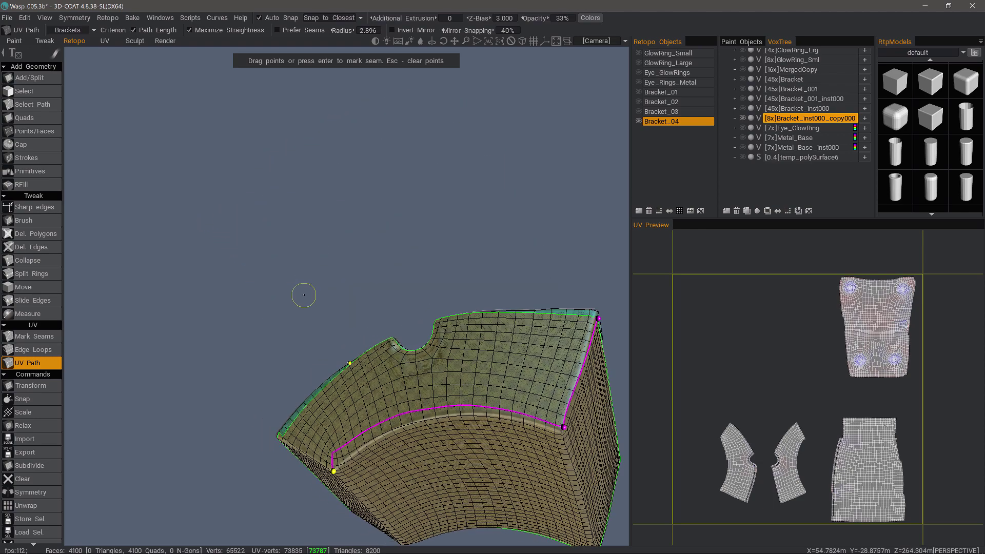
scroll(334, 313, up, 3)
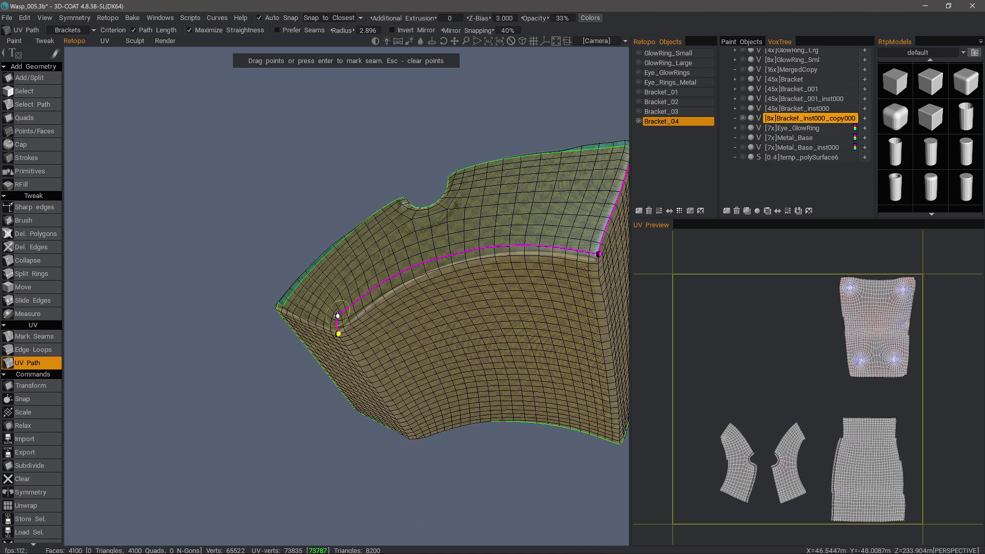
drag(337, 316, 339, 333)
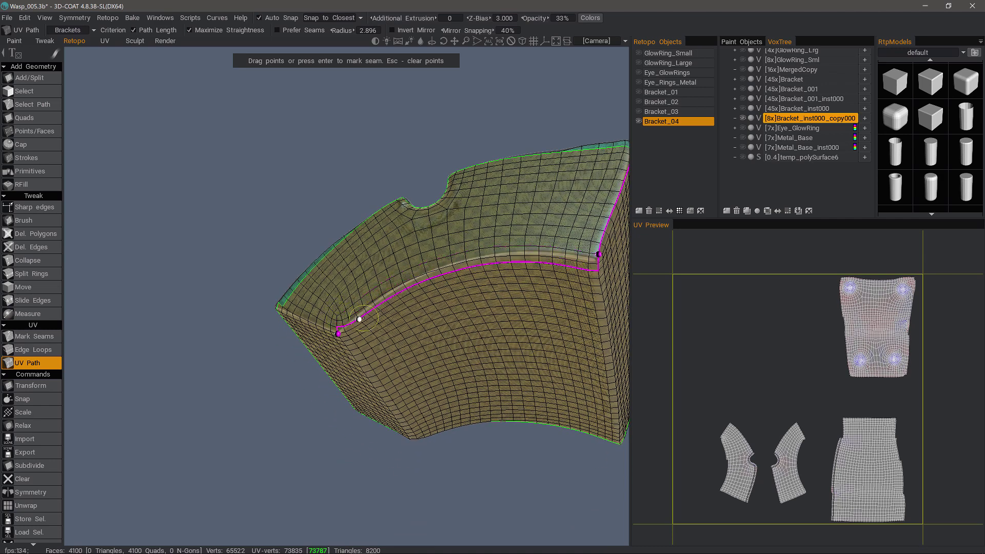
click(360, 318)
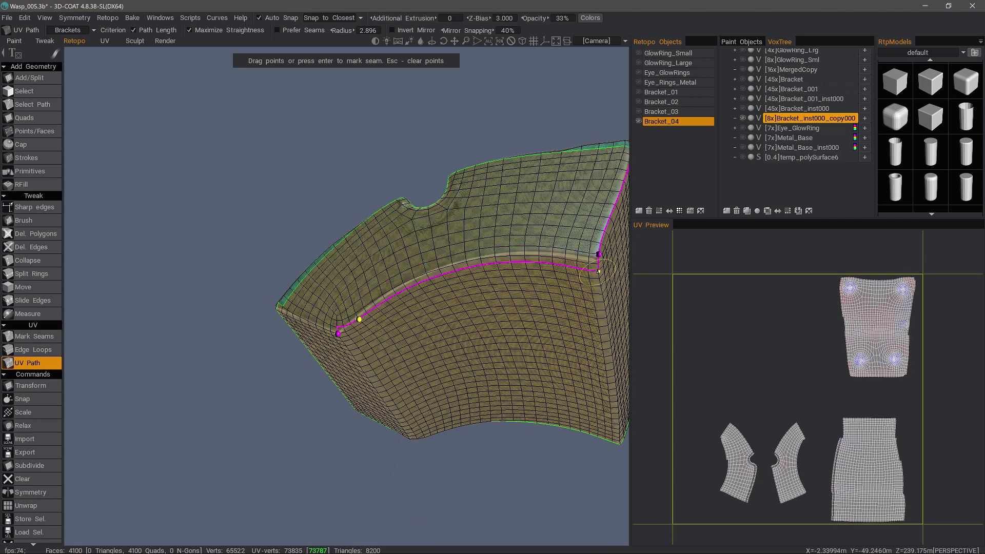
drag(599, 271, 540, 254)
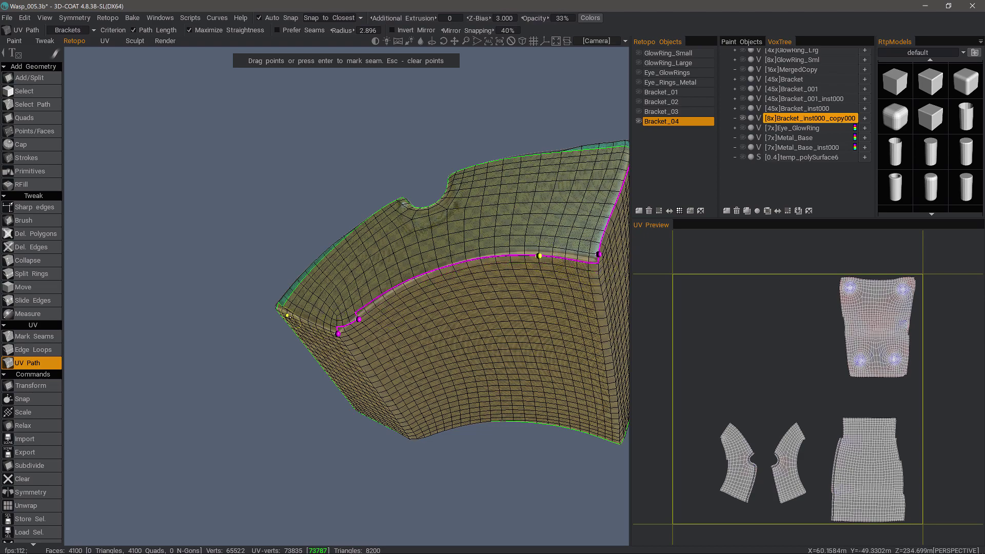
middle_drag(287, 316, 355, 401)
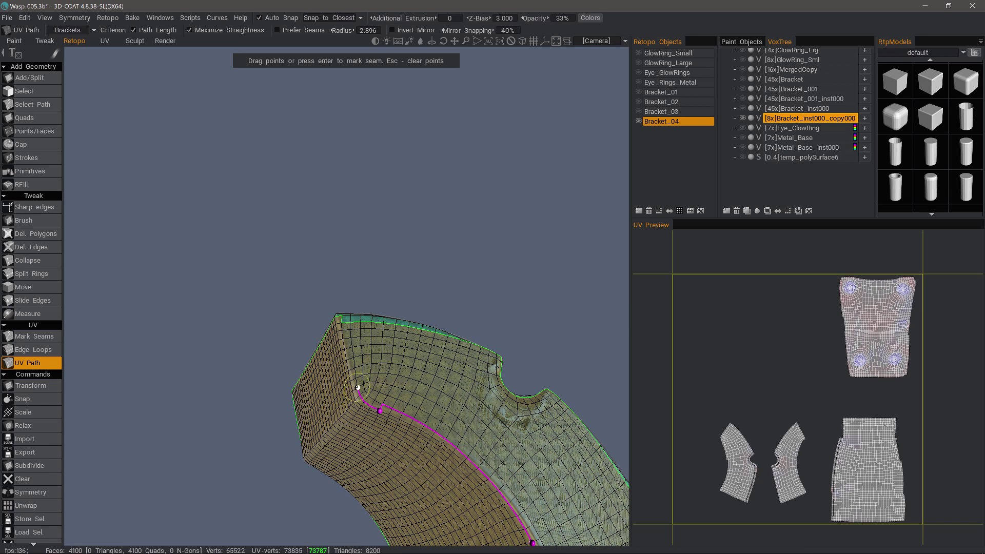
drag(356, 388, 350, 323)
- Commit the curved-edge seam and unwrap with Mark Seams, splitting the curved side into two strips
key(Return)
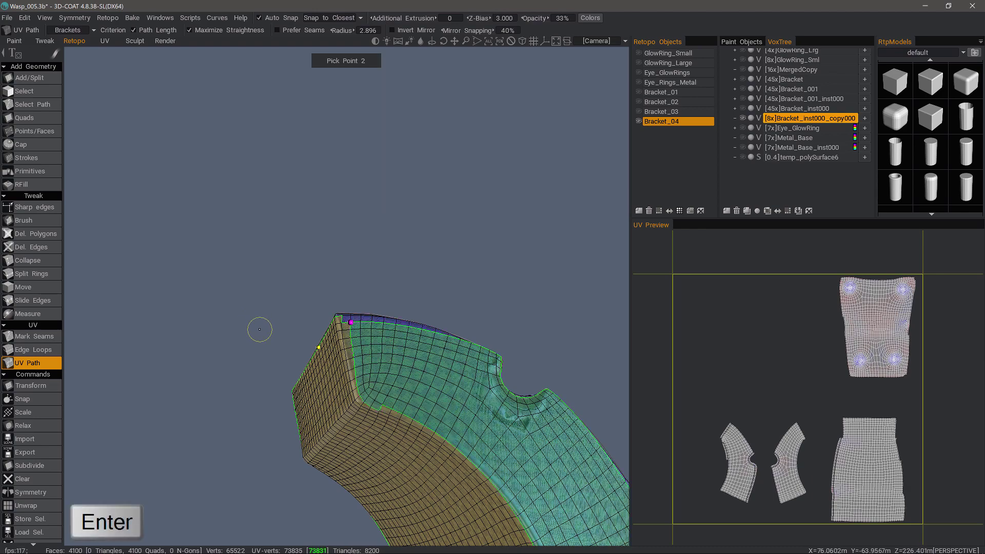
mouse_move(262, 322)
mouse_down()
mouse_move(252, 245)
mouse_move(56, 379)
mouse_up()
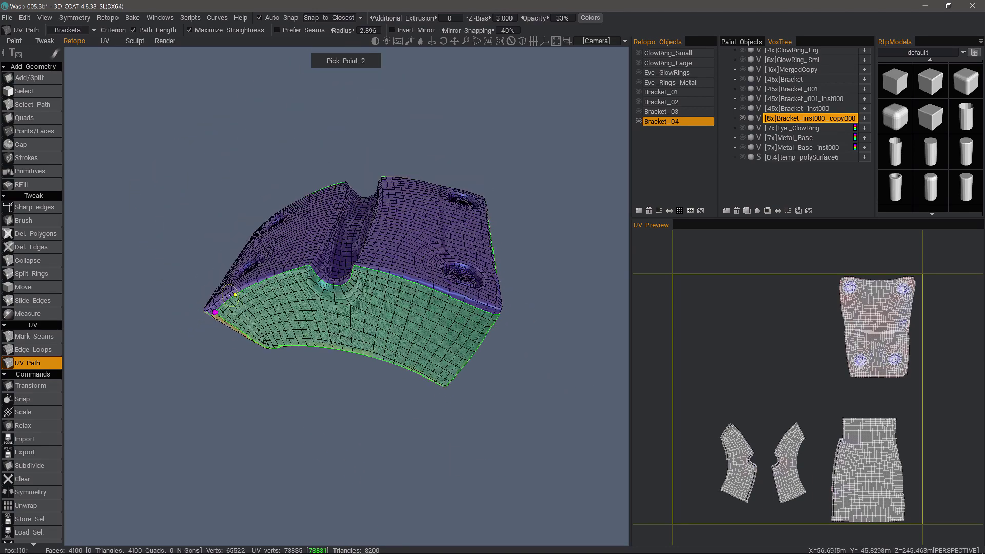
click(35, 336)
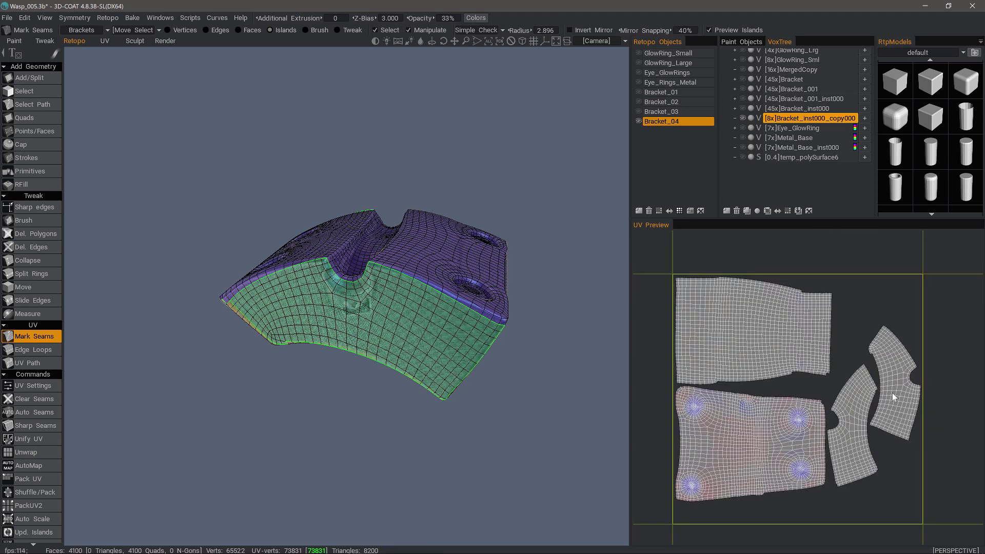
- Move and rotate the narrow curved UV island away from the others, then deselect with Ctrl+D
click(894, 398)
drag(903, 375, 902, 458)
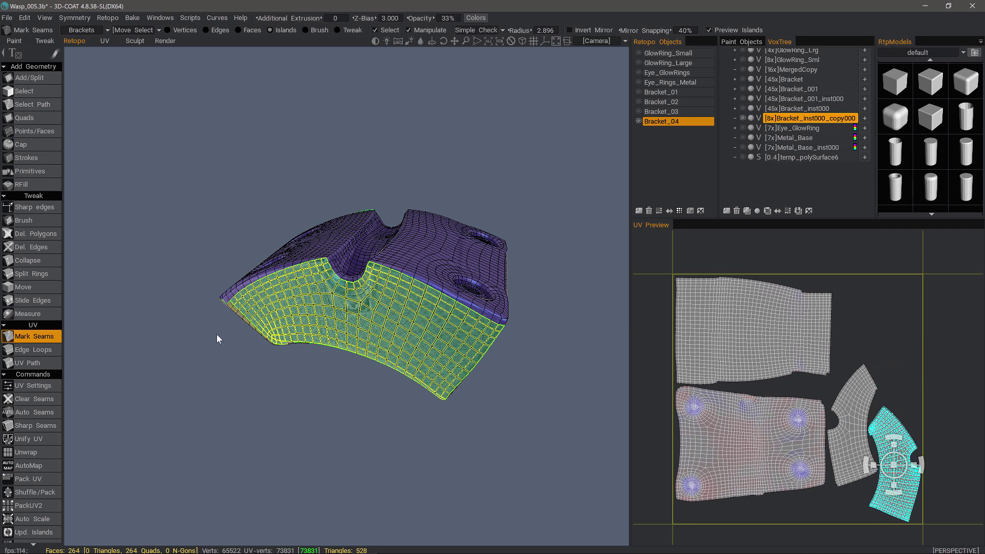
drag(216, 335, 201, 321)
key(ctrl+d)
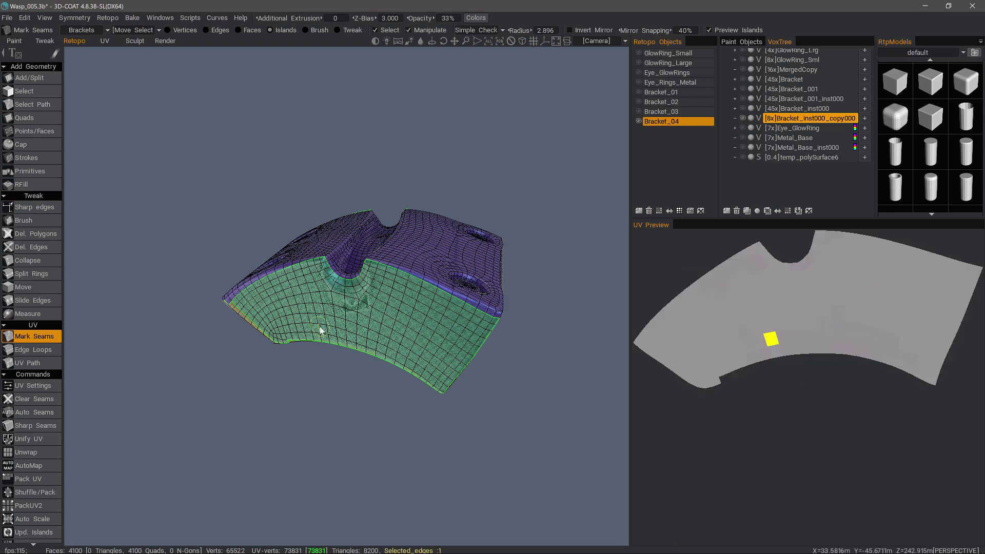
drag(253, 292, 243, 308)
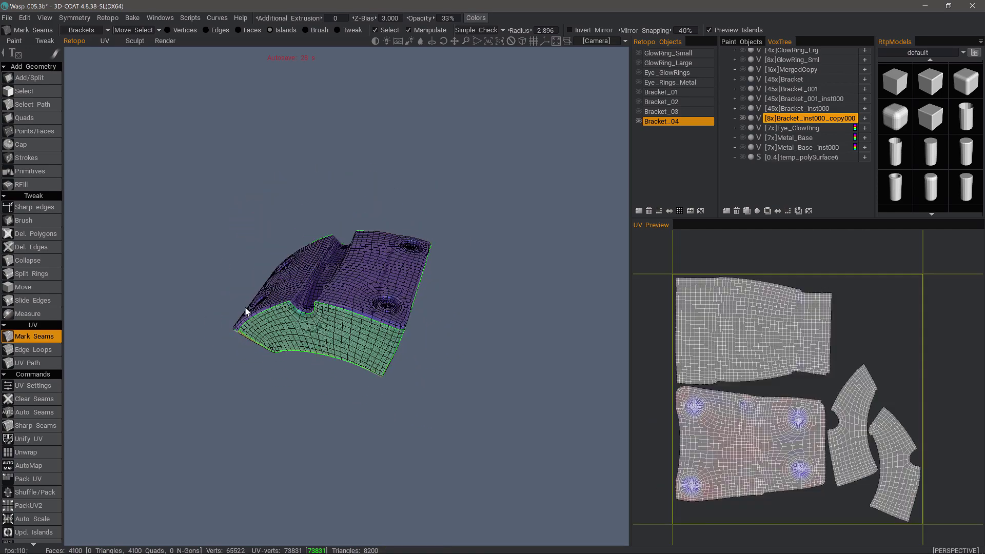